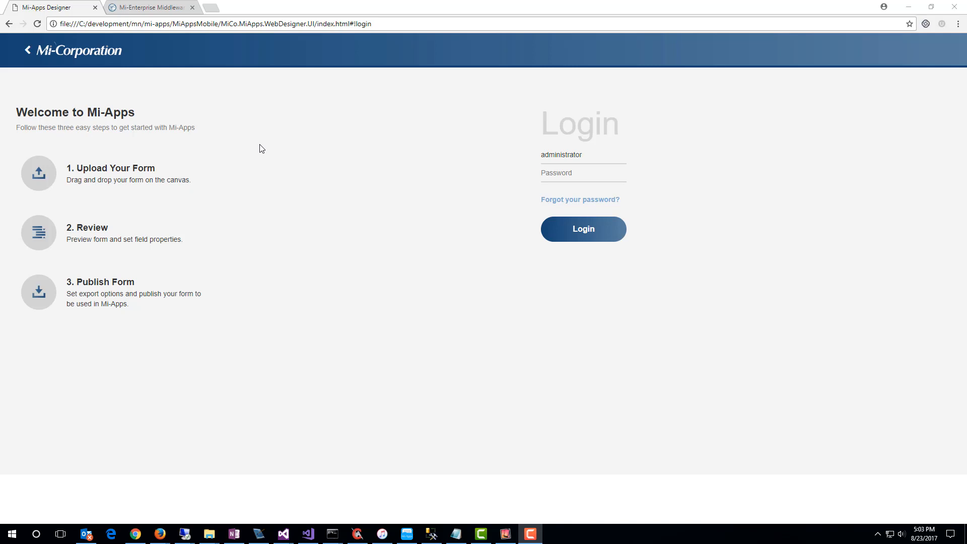
Switch to SQL Server Management Studio and view the top 1000 rows of InspectionDB's dbo.Establishments table
click(432, 533)
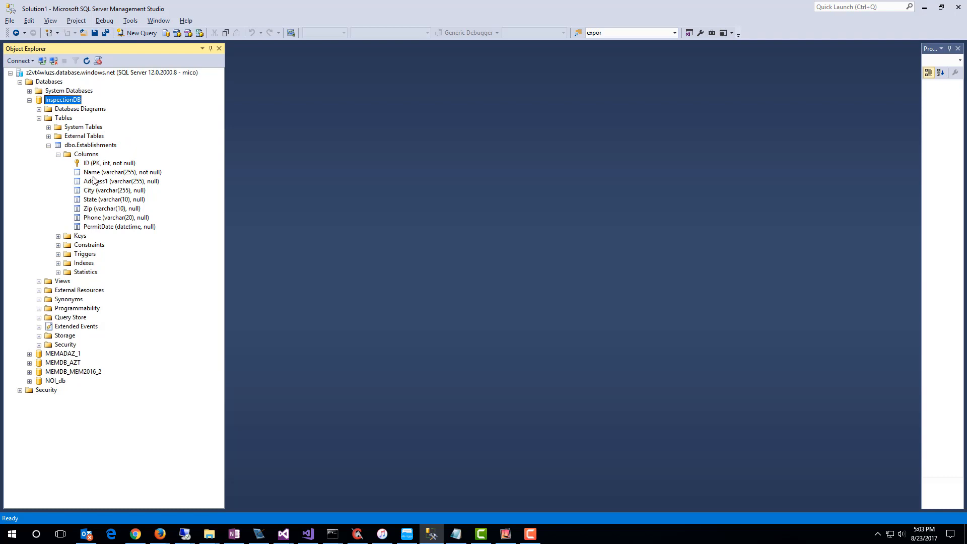
right_click(93, 146)
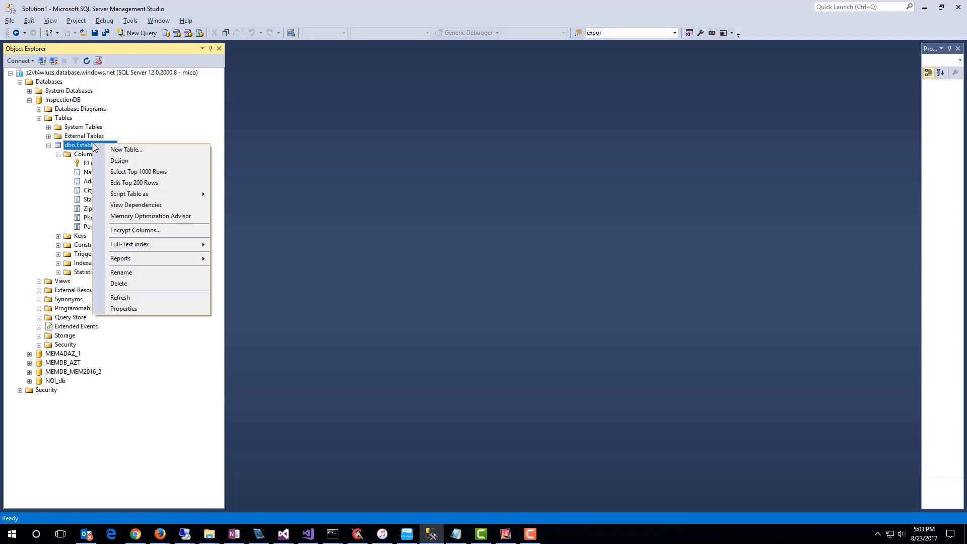
click(132, 172)
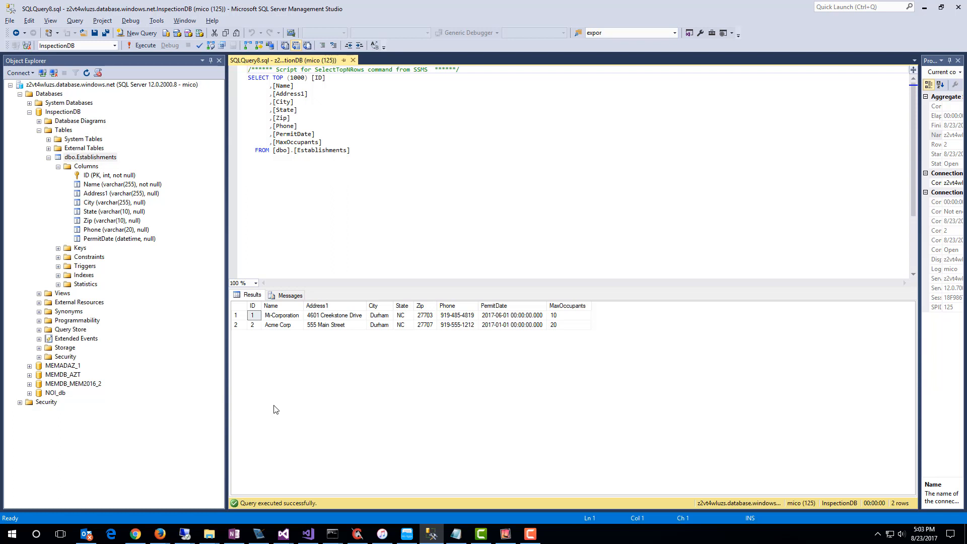
Switch to Mi-Enterprise Middleware in Chrome and start a new data source of type SQL named InspectionInfo
click(145, 534)
click(154, 7)
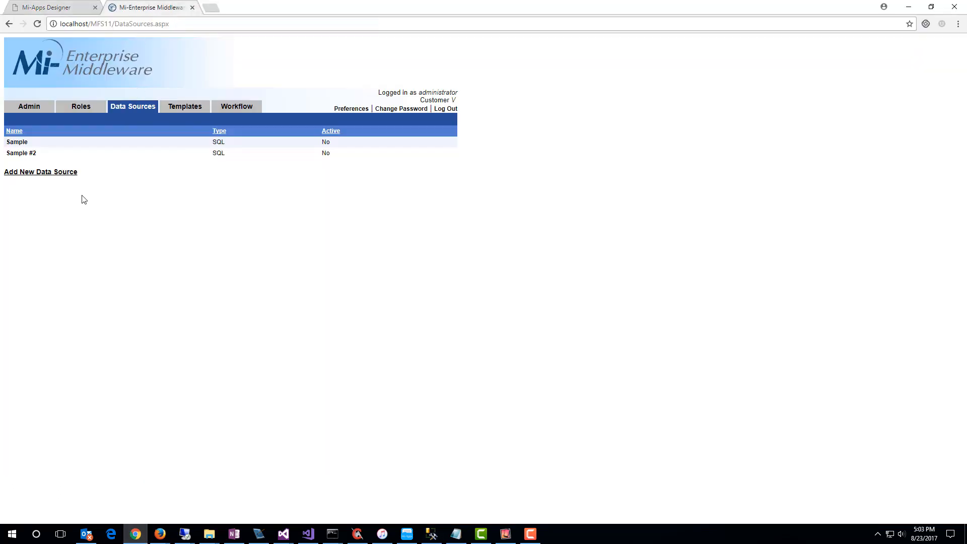
click(60, 173)
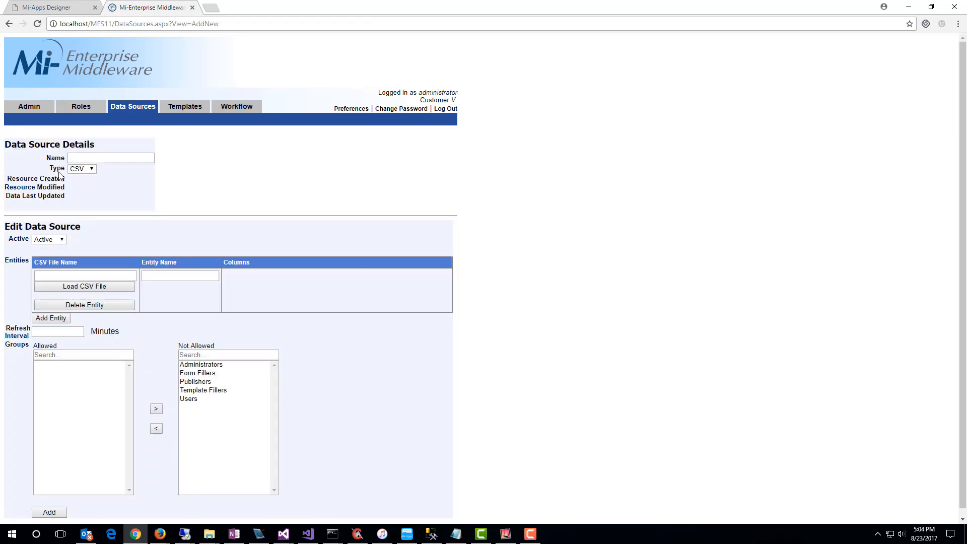
click(83, 169)
click(89, 182)
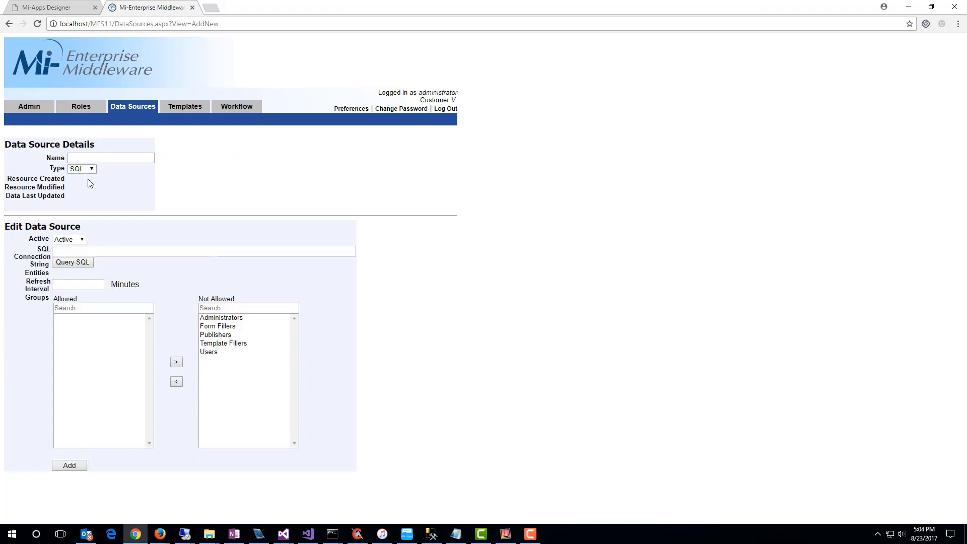
click(99, 157)
text(InspectionInfo)
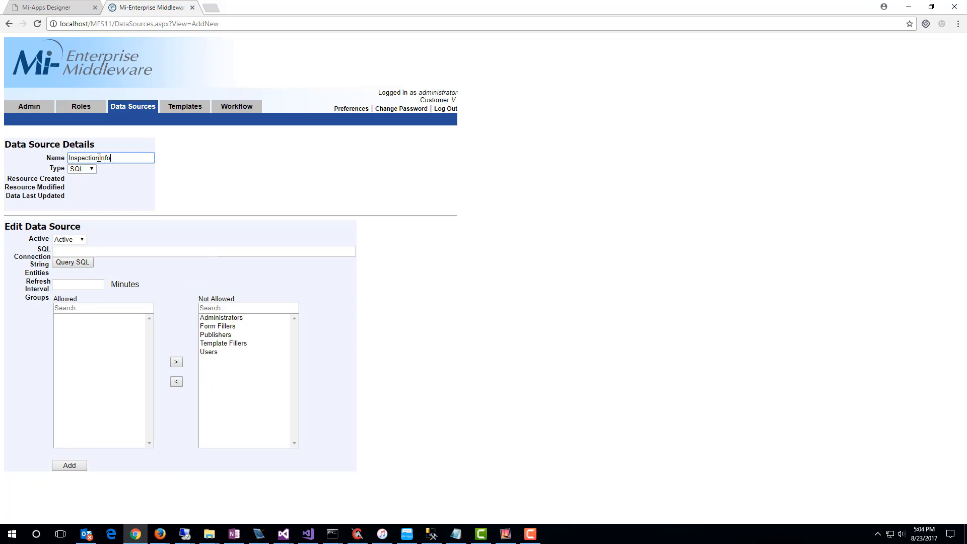
Paste the SQL connection string including its password, query the database for entities, and delete the sys.database_firewall_rules entity
click(100, 250)
key(ctrl+v)
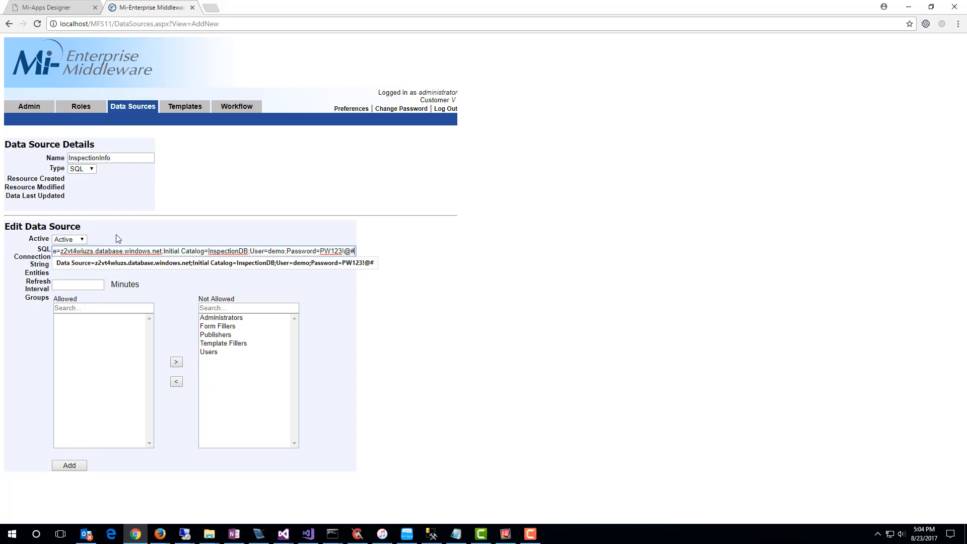
click(78, 263)
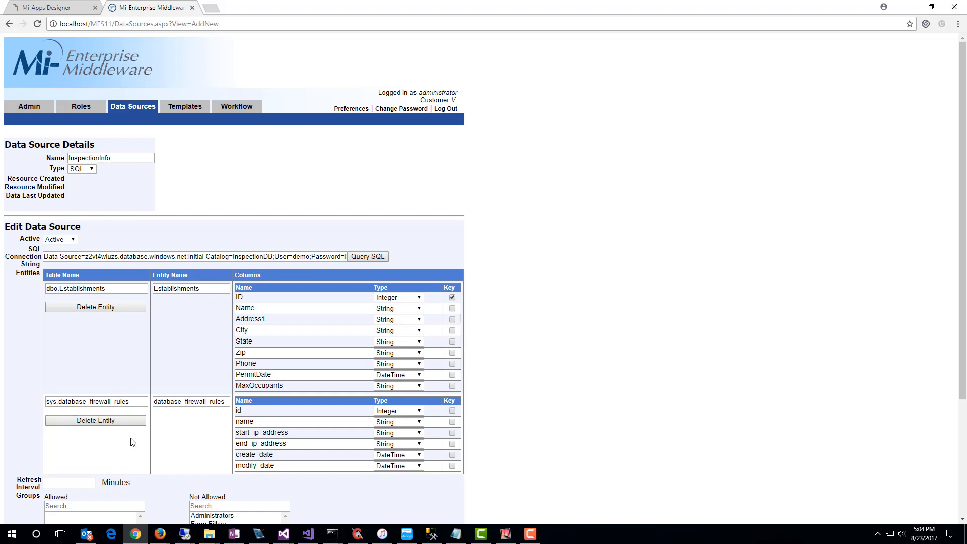
click(115, 421)
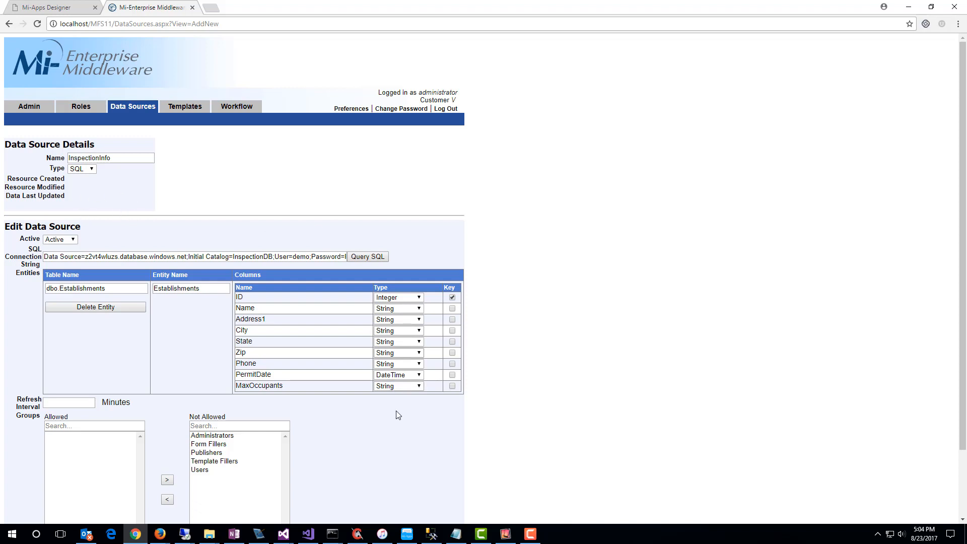
Add the data source with a refresh interval of 15 minutes, and open the InspectionInfo details
scroll(371, 453, down, 1)
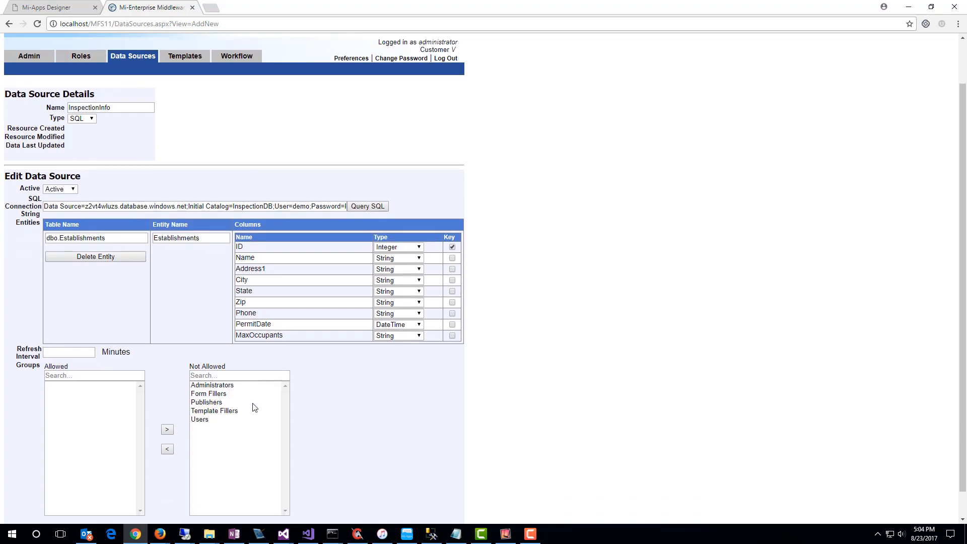
click(63, 352)
text(15)
click(158, 358)
scroll(139, 361, down, 1)
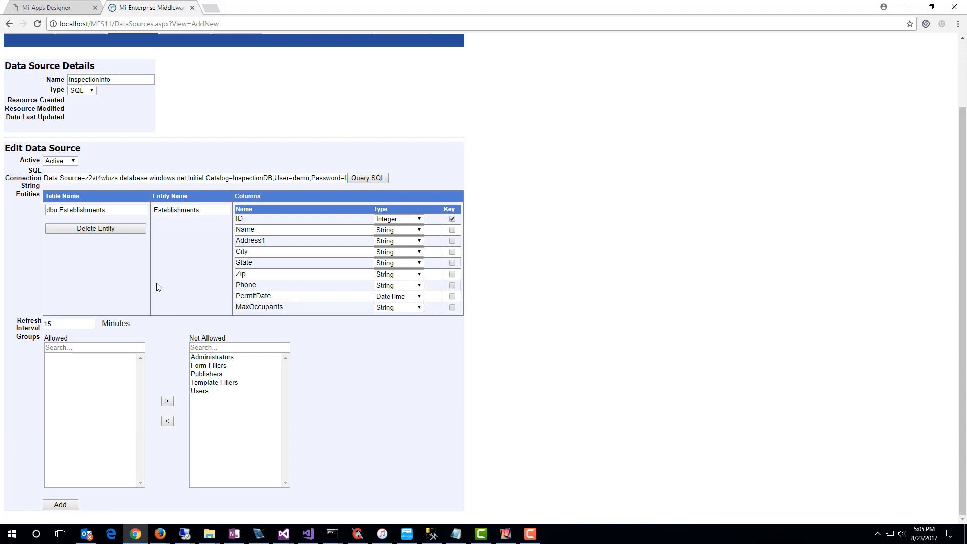
click(60, 505)
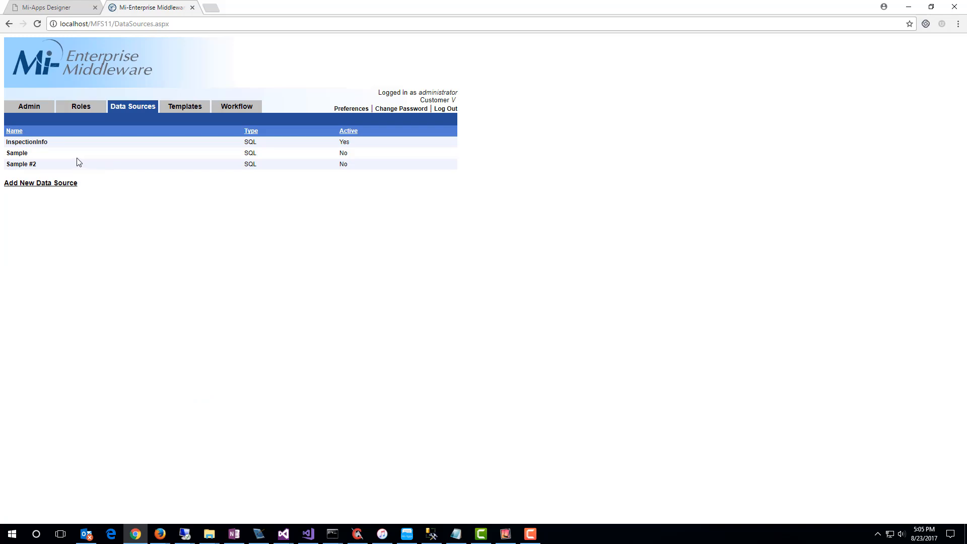
click(44, 143)
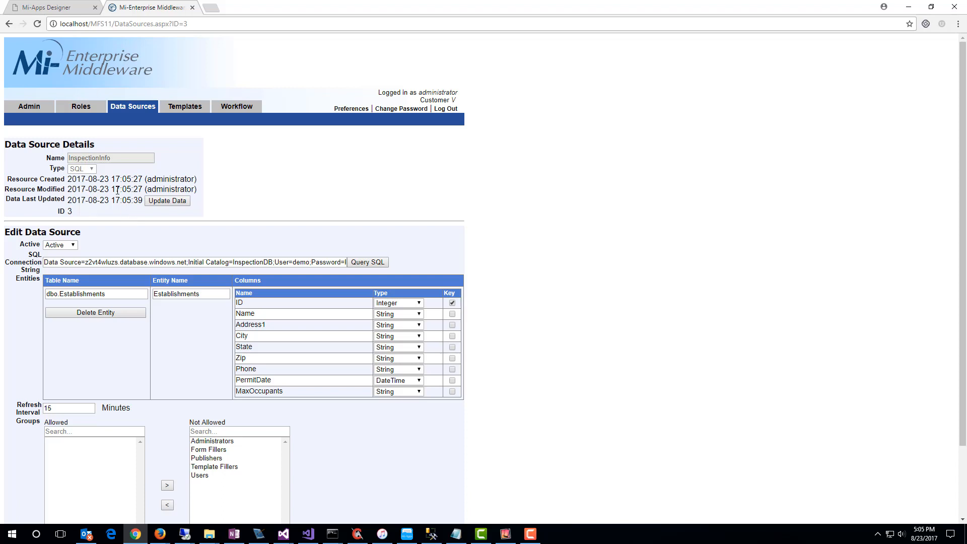
Switch to Mi-Apps Designer, log in with the account password, and start a new form design
click(62, 13)
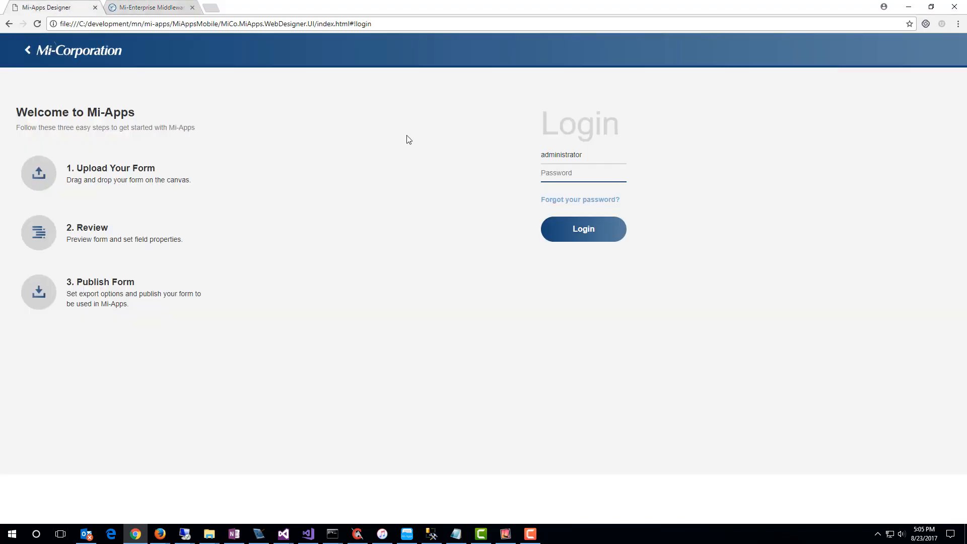
text(password)
key(Return)
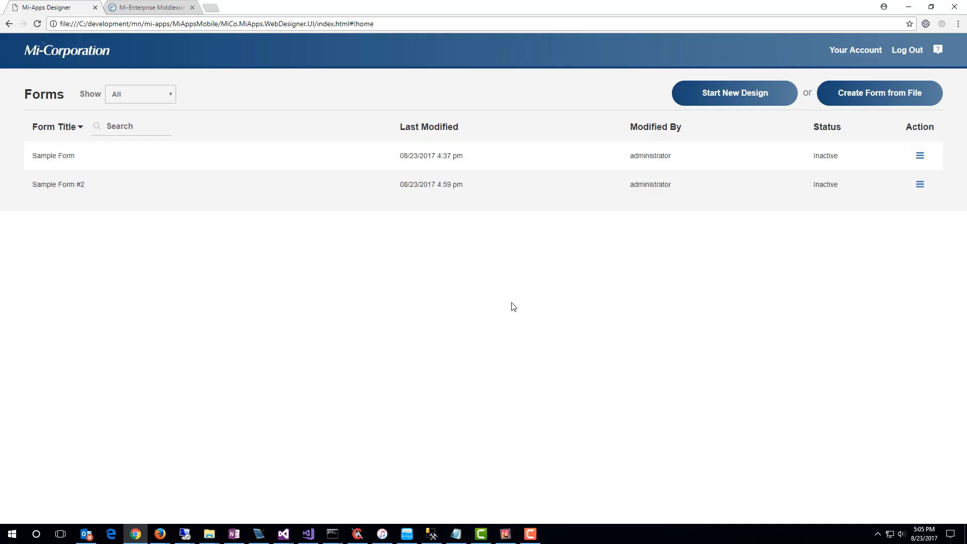
click(724, 97)
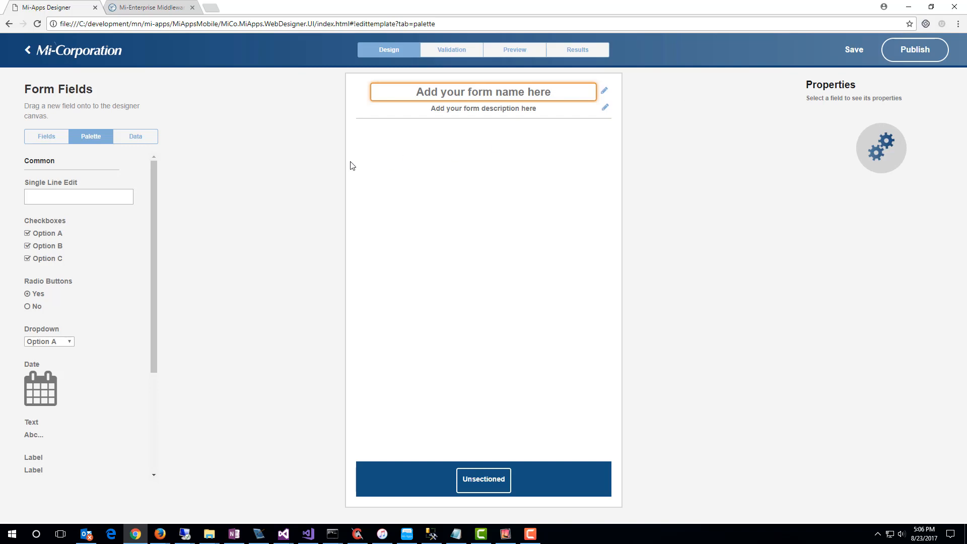
Place a dropdown field on the form canvas and populate it from the InspectionInfo Establishments entity
drag(49, 333, 388, 139)
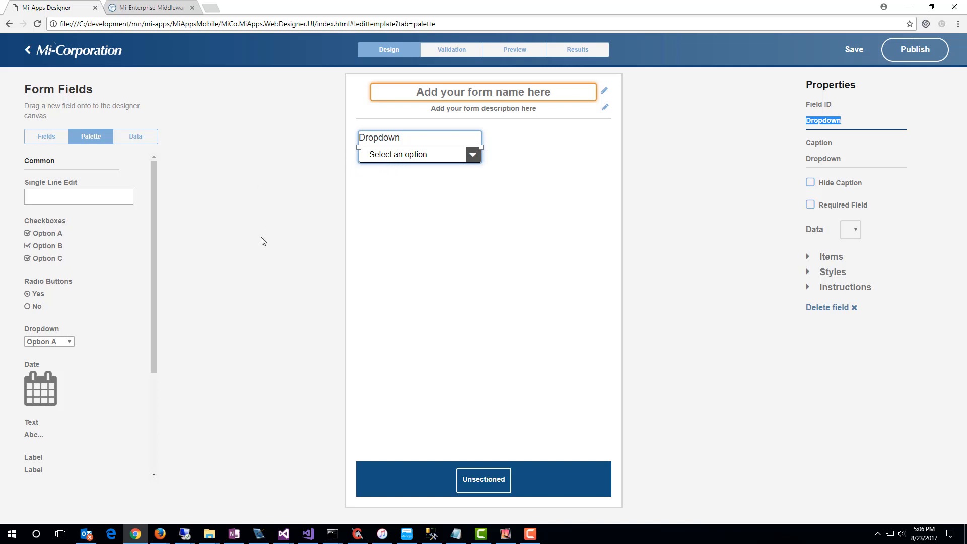
click(135, 144)
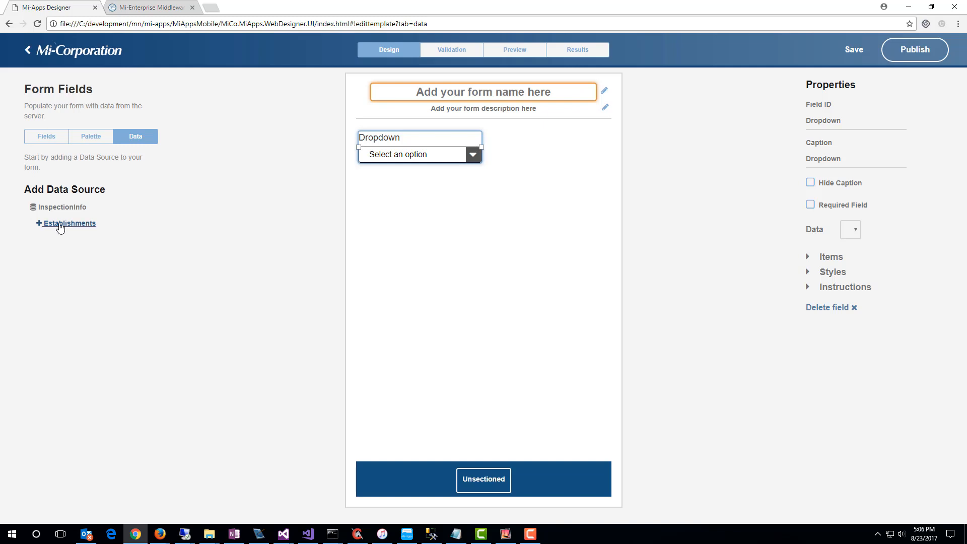
click(63, 223)
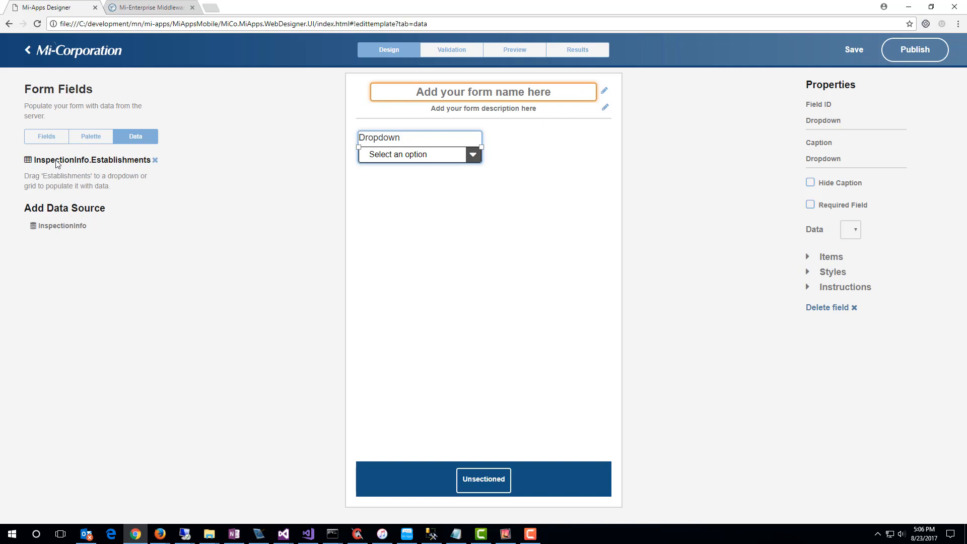
drag(57, 162, 364, 150)
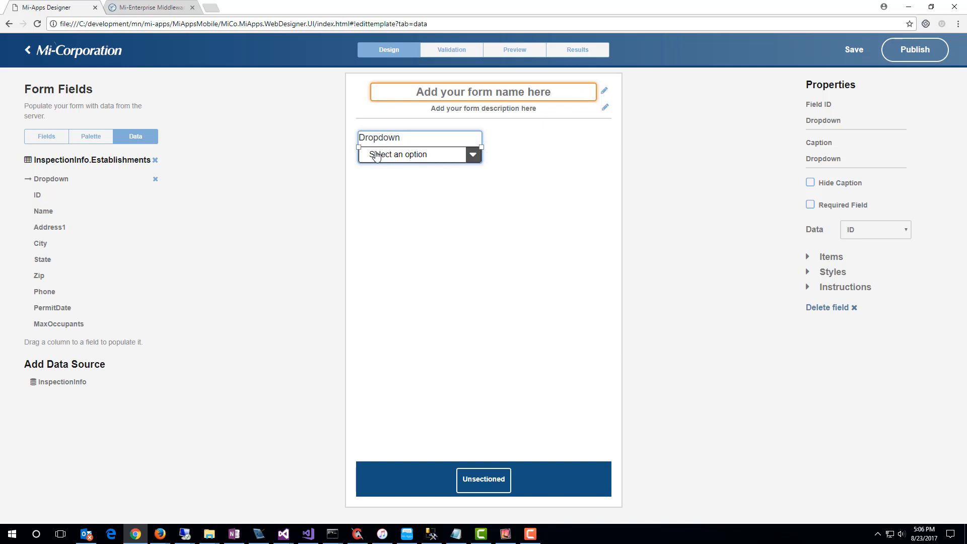
Set the dropdown's data column to Name and its field ID to Name
click(884, 237)
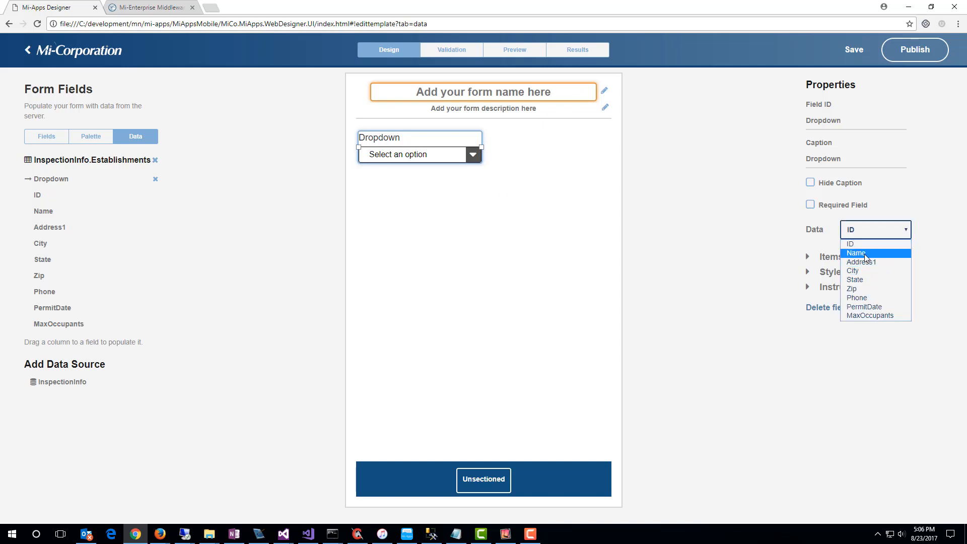
click(866, 253)
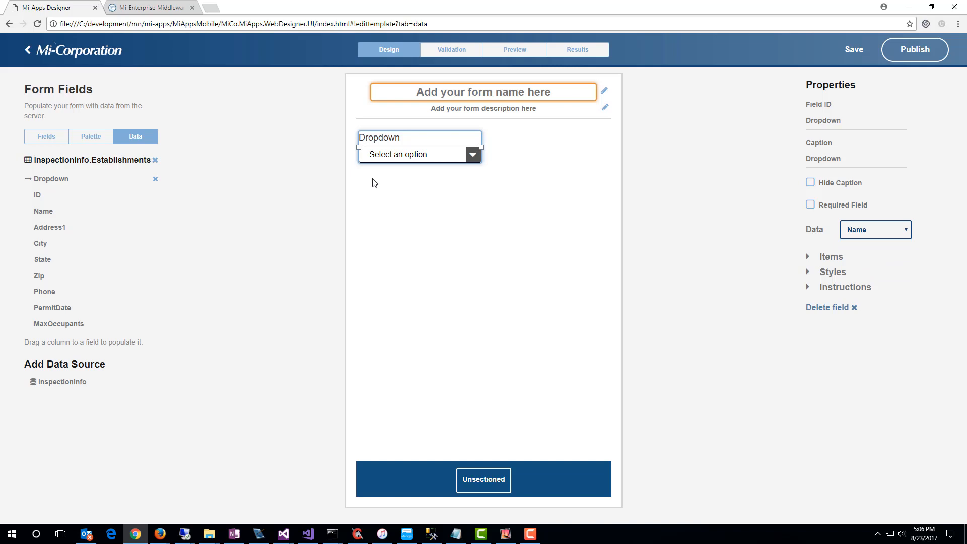
double_click(868, 120)
text(Name)
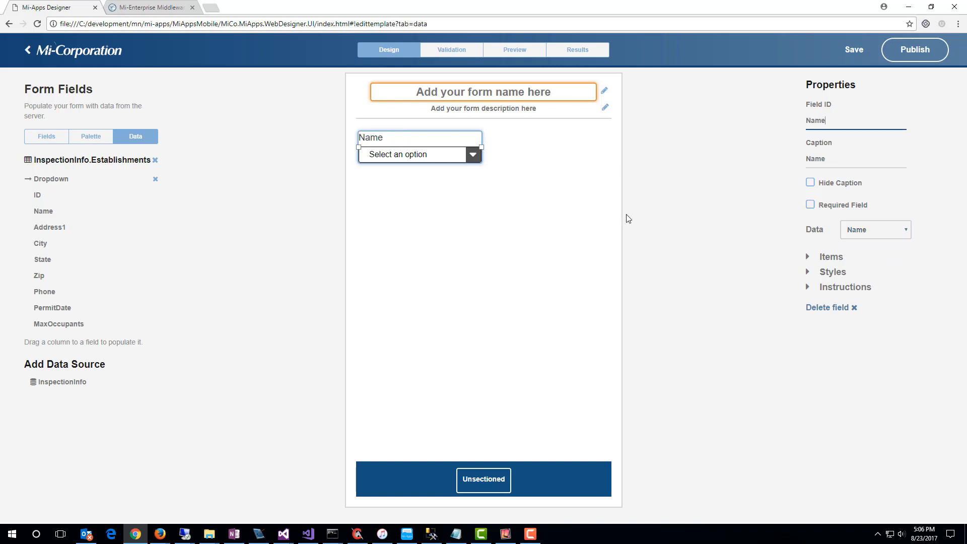
Add four single line edit fields in two rows of two below the Name dropdown
click(98, 145)
drag(71, 199, 373, 216)
drag(130, 196, 579, 218)
Set the field IDs of the four single line edits to Address, City, State and Zip
click(442, 192)
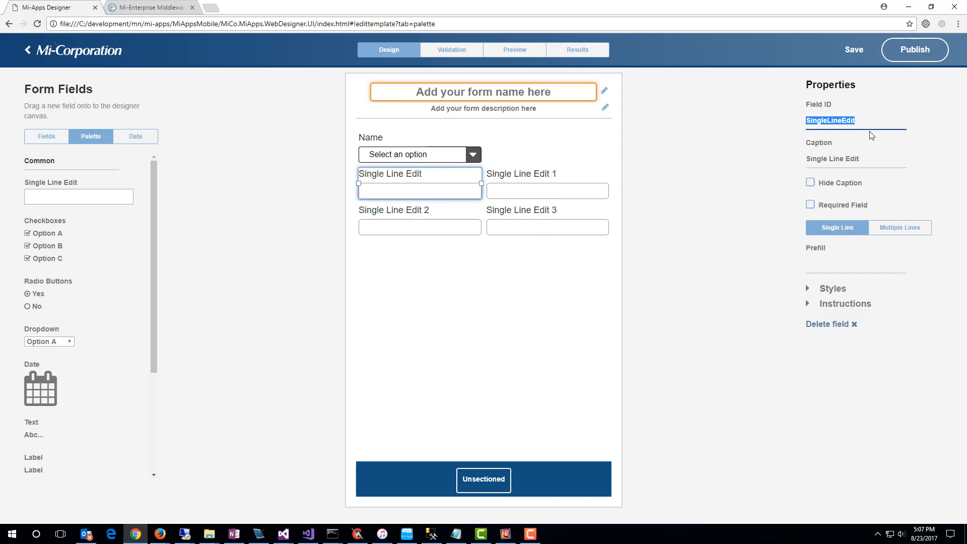
text(Address)
click(556, 182)
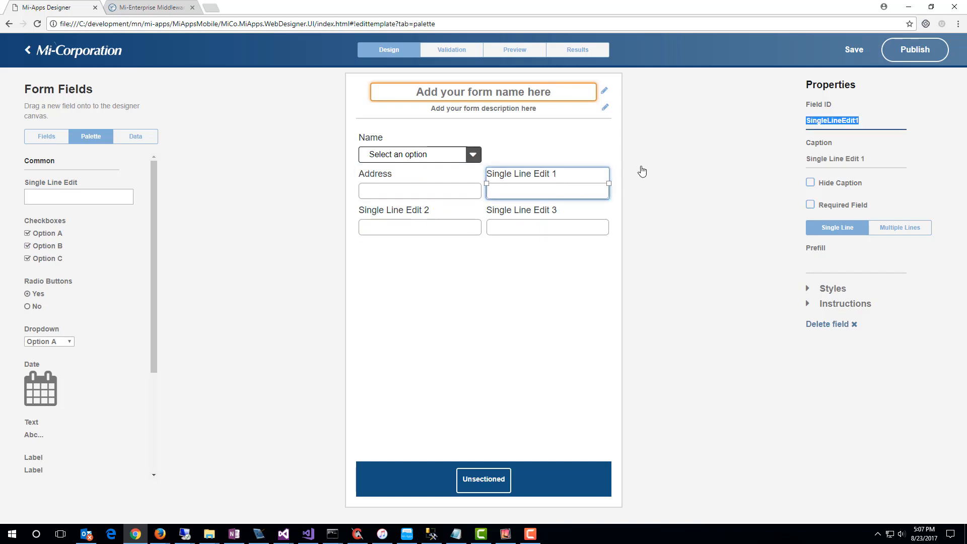
text(City)
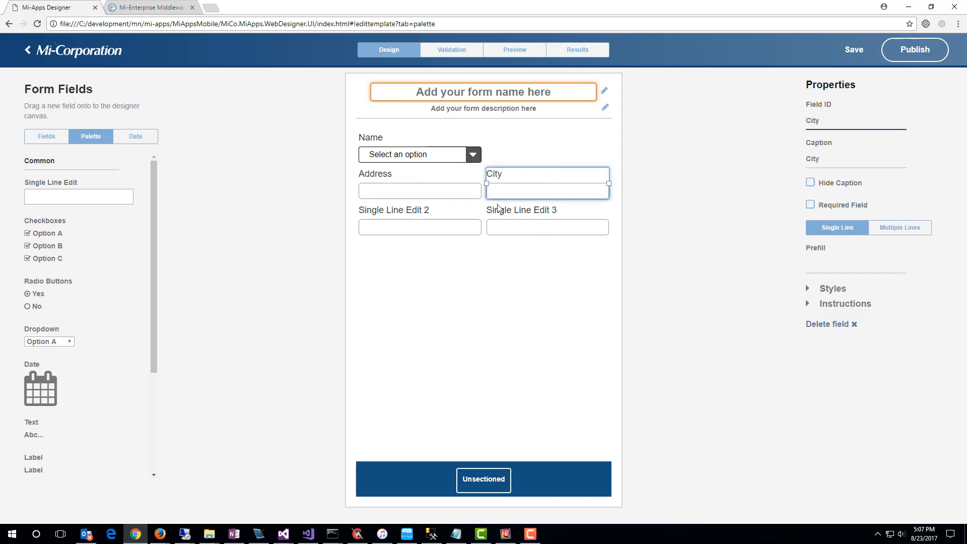
click(466, 223)
text(State)
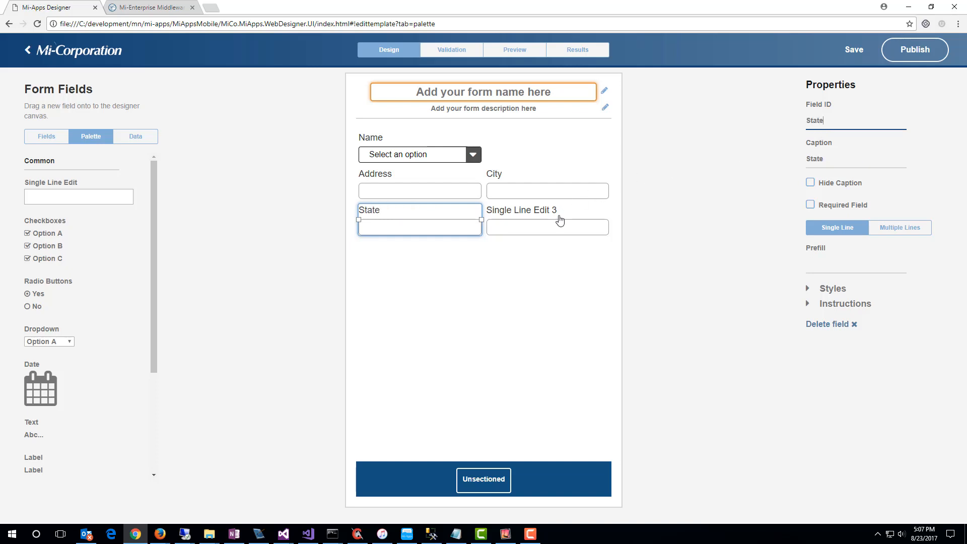
click(560, 220)
text(Zip)
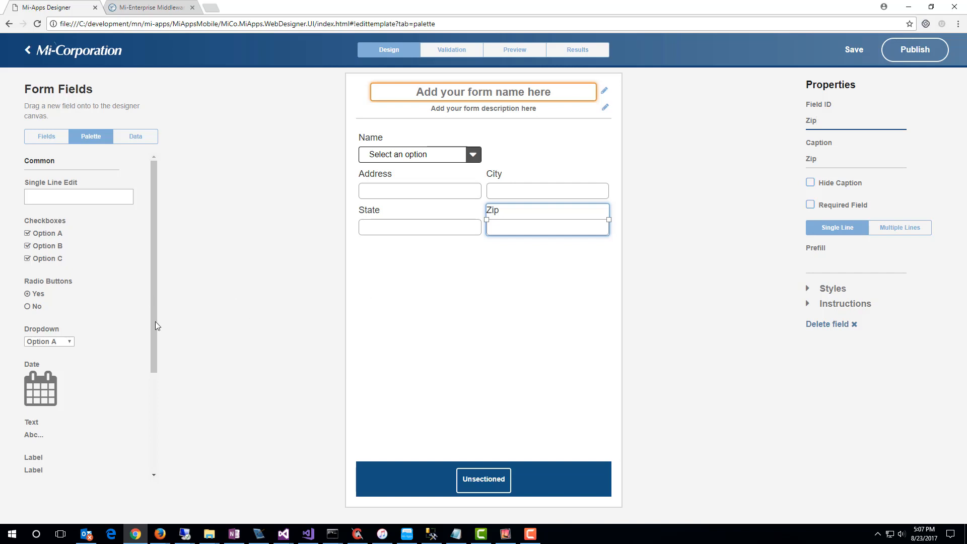
Add a label below the State field with field ID PermitDate and show its caption
drag(36, 461, 381, 262)
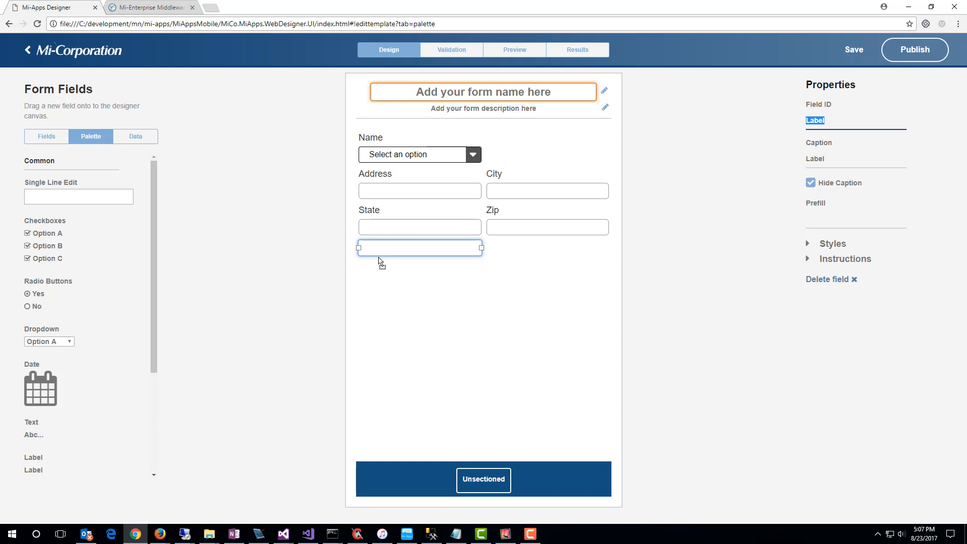
text(PermitDate)
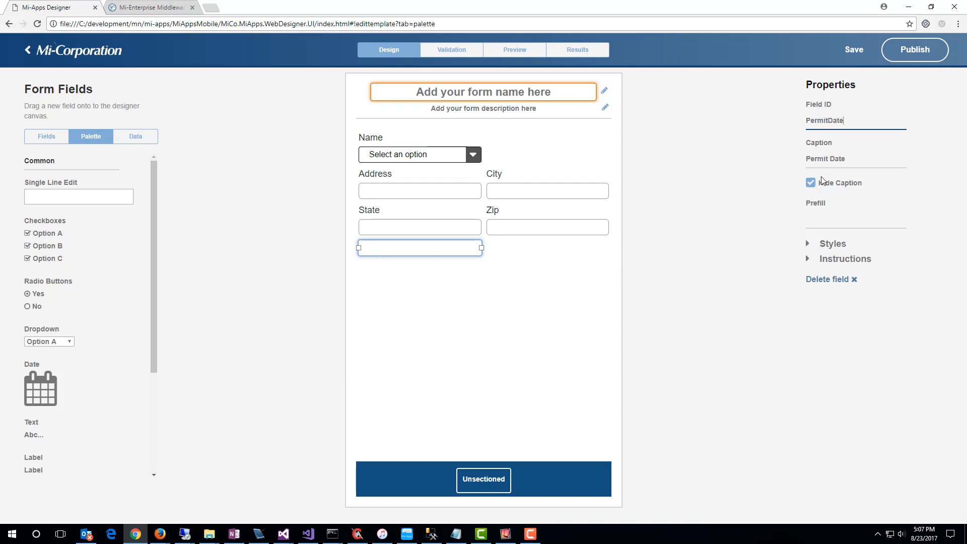
click(826, 189)
Add a label beside Permit Date with field ID MaxOccupants and show its caption
drag(36, 466, 536, 263)
text(M)
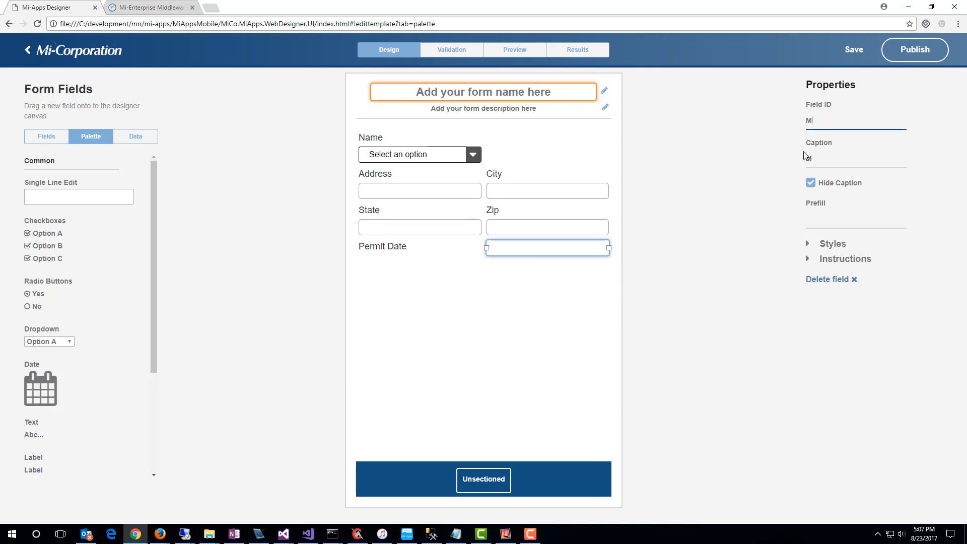
text(axOccupants)
click(810, 181)
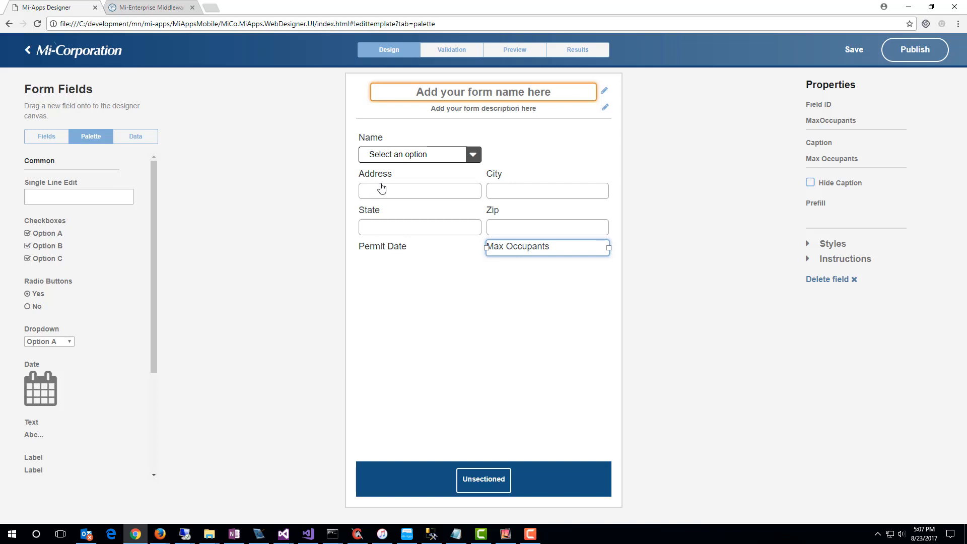
Map the Establishments columns Address1 and City to the form's Address and City fields
click(137, 139)
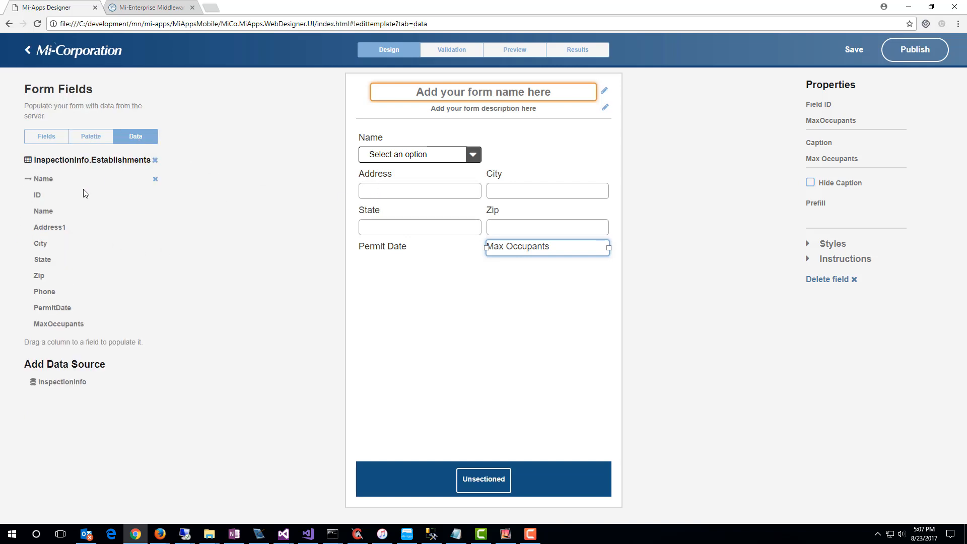
drag(50, 227, 383, 194)
drag(41, 260, 526, 200)
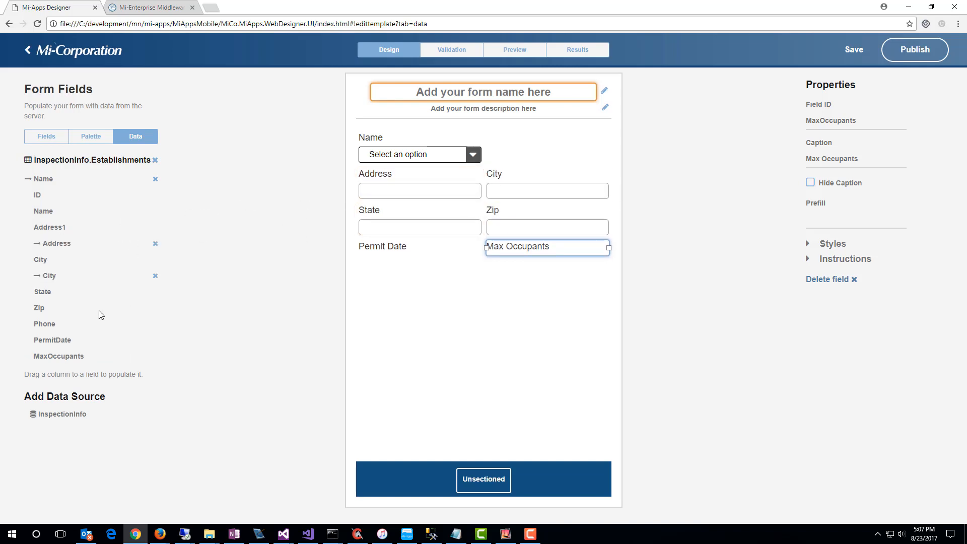
Map the Establishments columns State, Zip, PermitDate and MaxOccupants to the matching form fields
drag(42, 297, 421, 227)
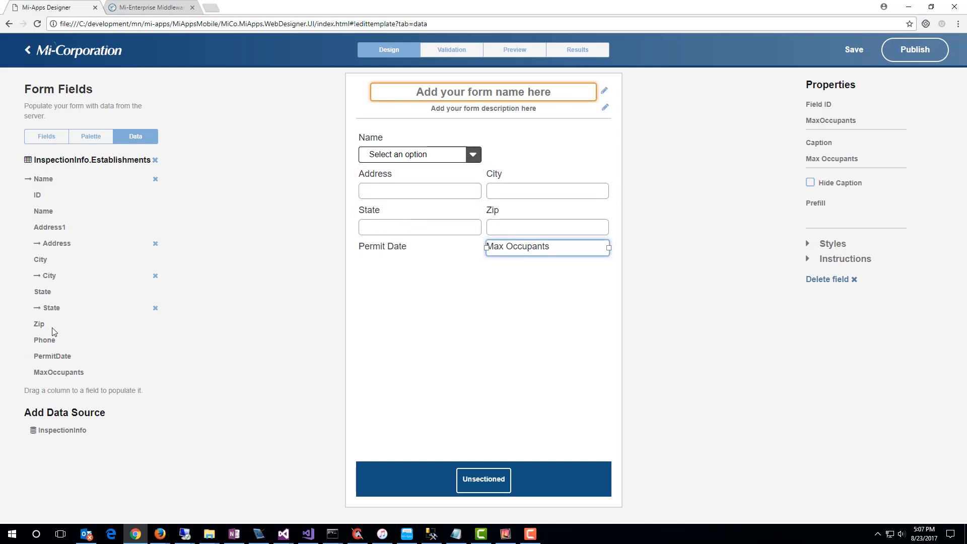
drag(43, 326, 540, 233)
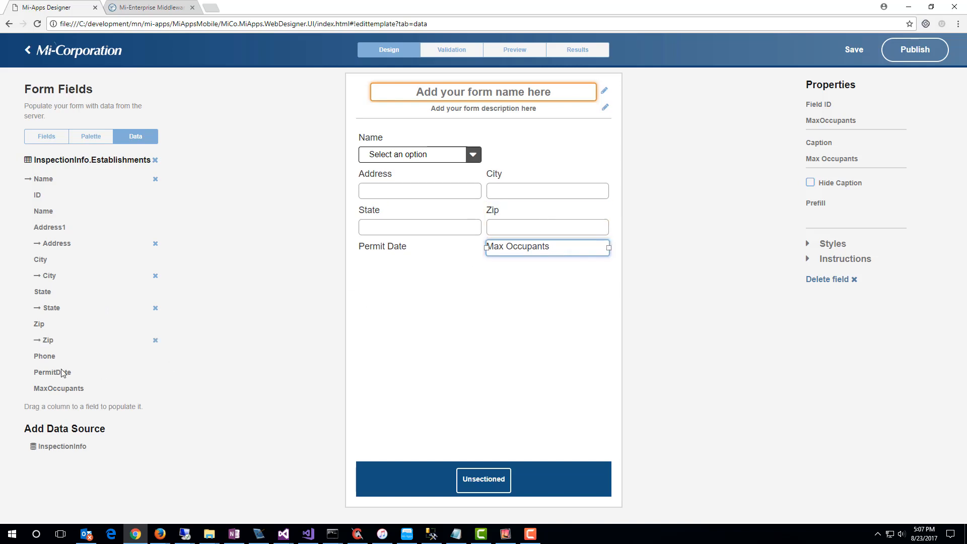
drag(65, 371, 425, 251)
drag(73, 405, 526, 258)
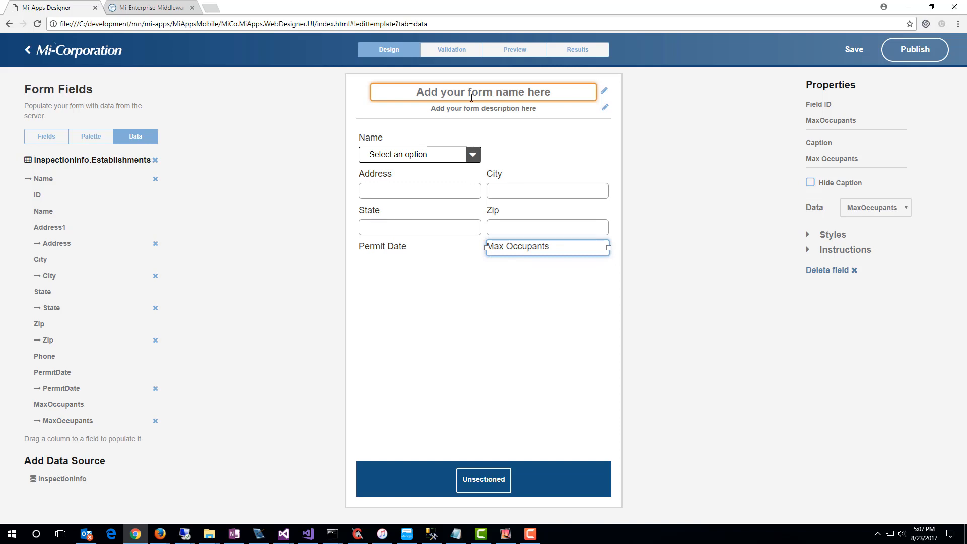
Title the form Video Form and set its result files to be named by the Name field
text(Video Form)
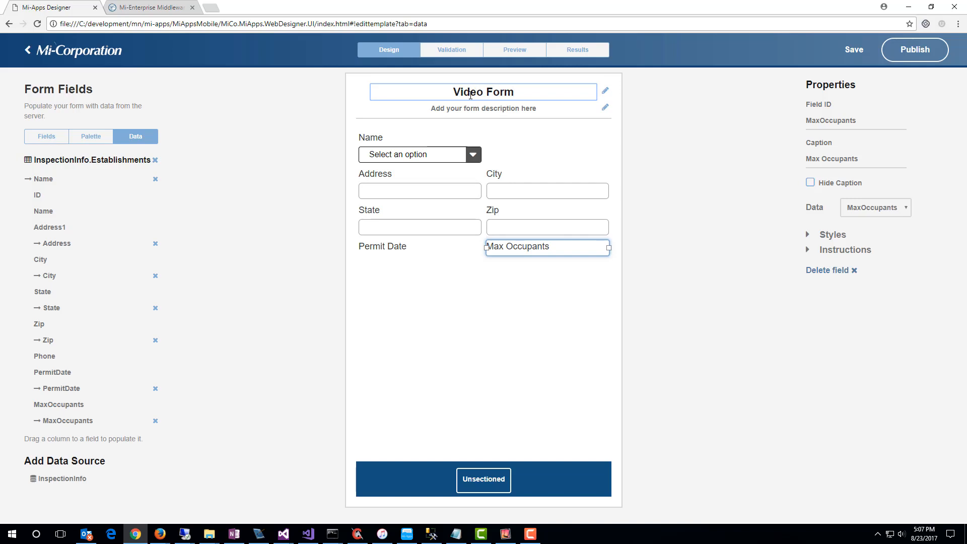
click(574, 50)
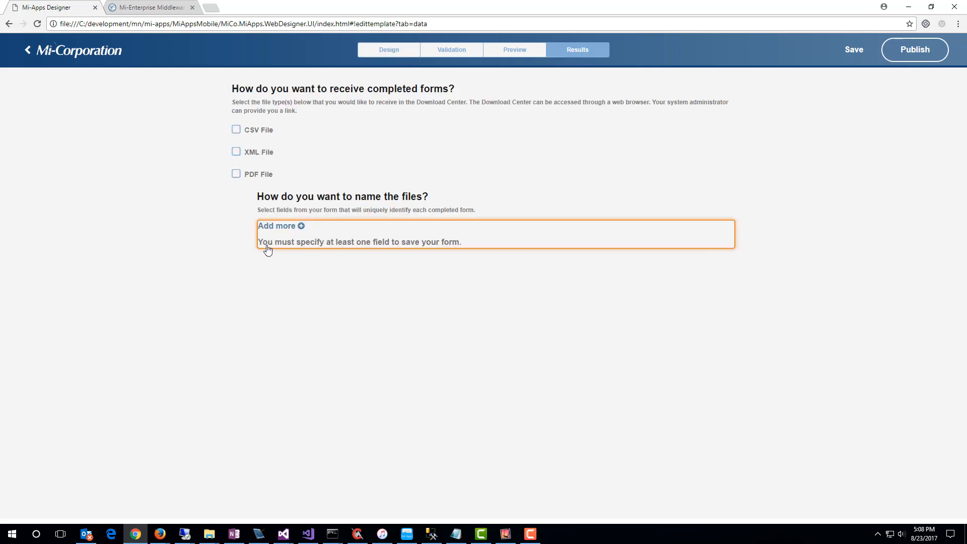
click(274, 228)
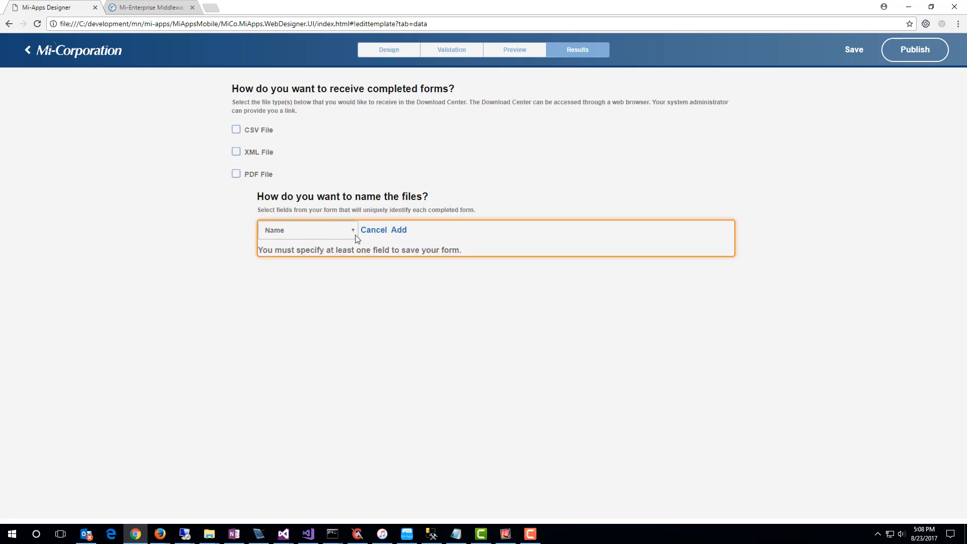
click(398, 231)
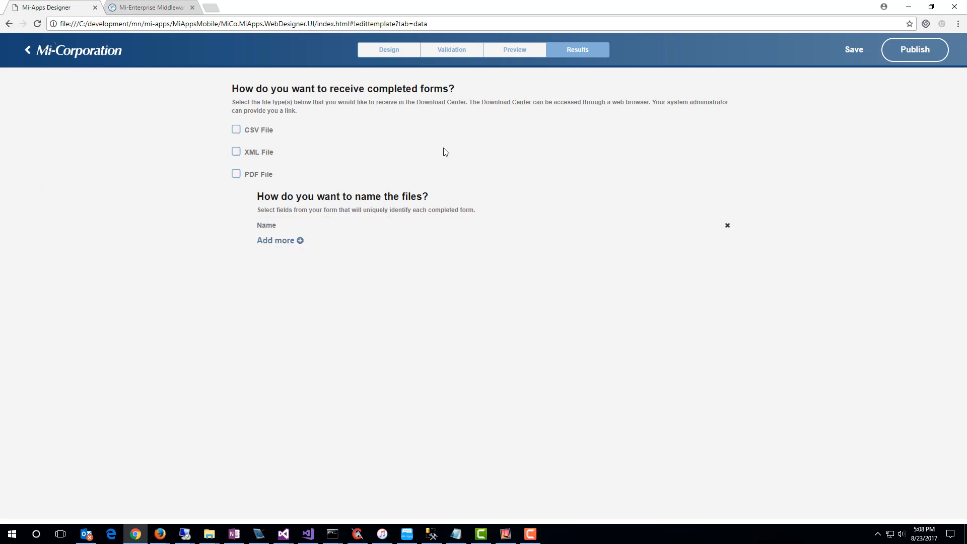
Publish the form from its design view and switch to the mirrored iPad to view it
click(400, 54)
click(919, 56)
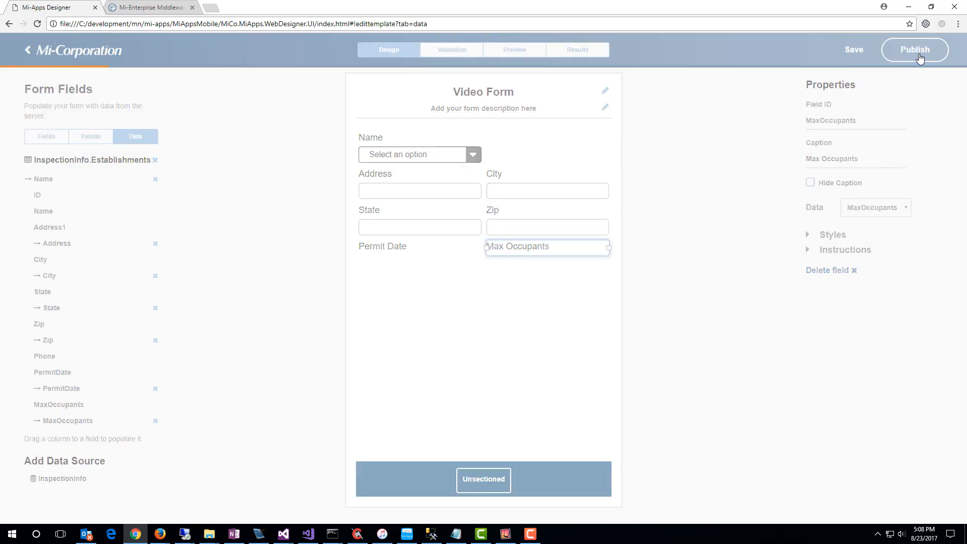
click(505, 534)
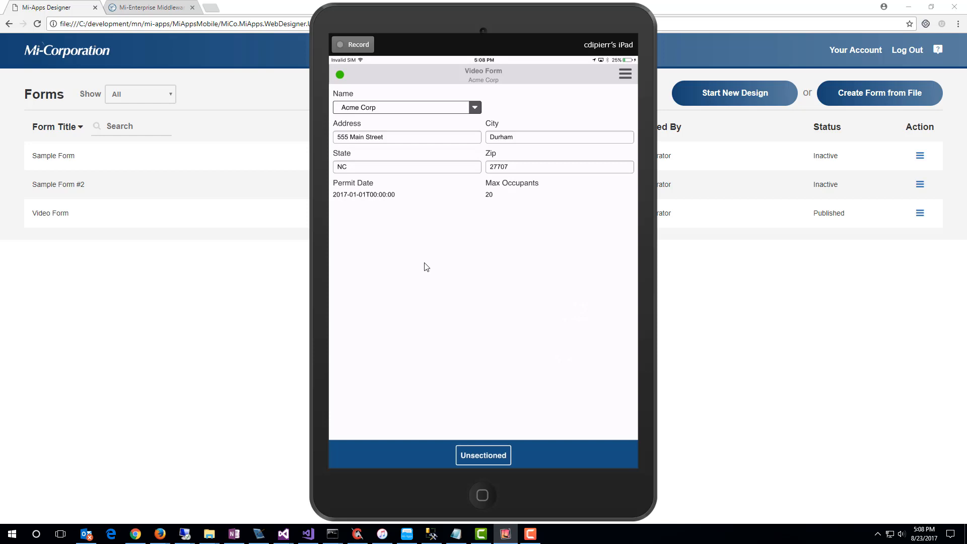
Switch to SQL Server Management Studio and open the top 200 rows of dbo.Establishments for editing
click(431, 533)
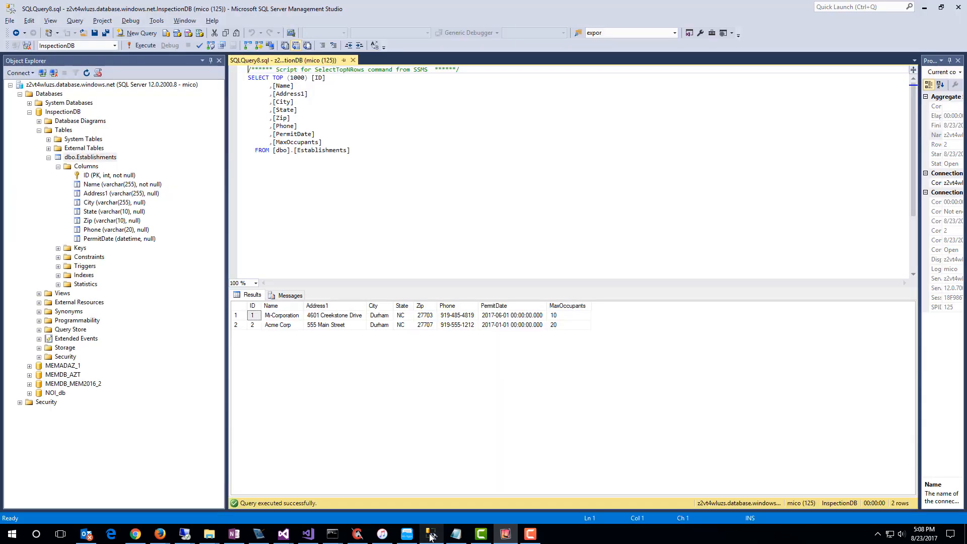
right_click(103, 158)
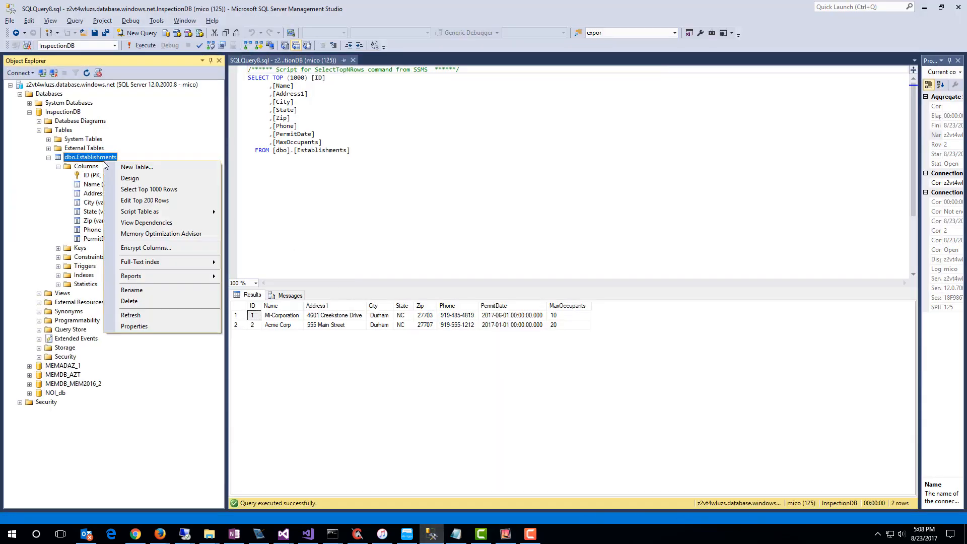
click(144, 201)
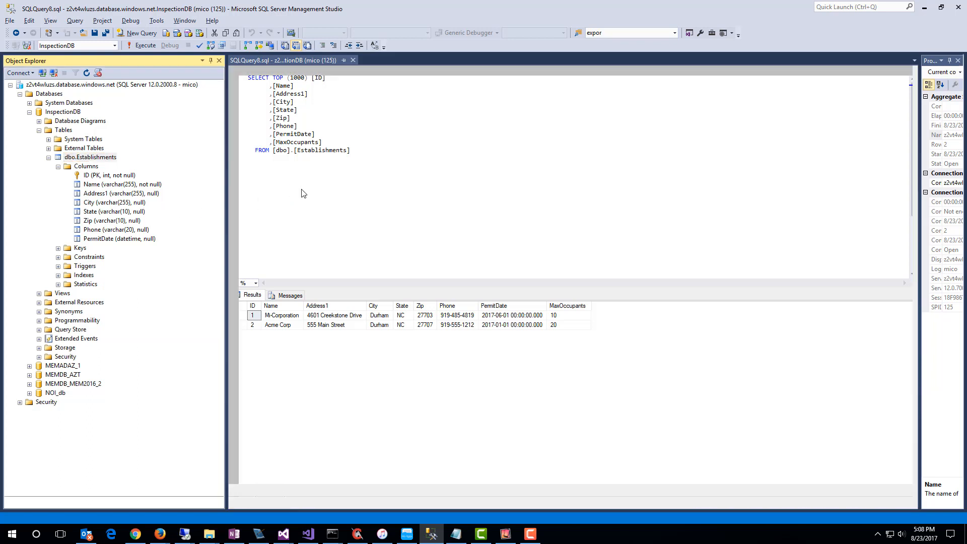
Start a new row named Video Company and fill in its street address, city, state and zip code
click(311, 94)
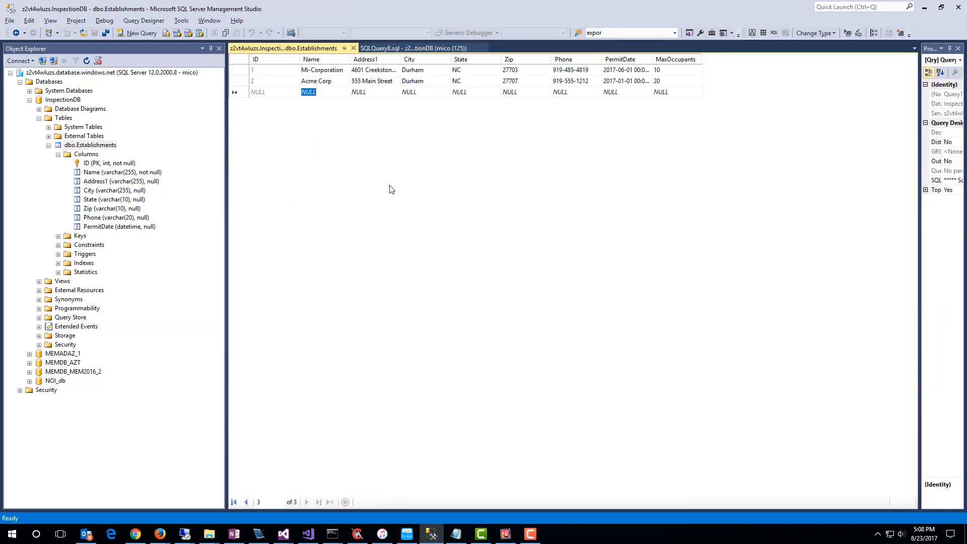
text(Video)
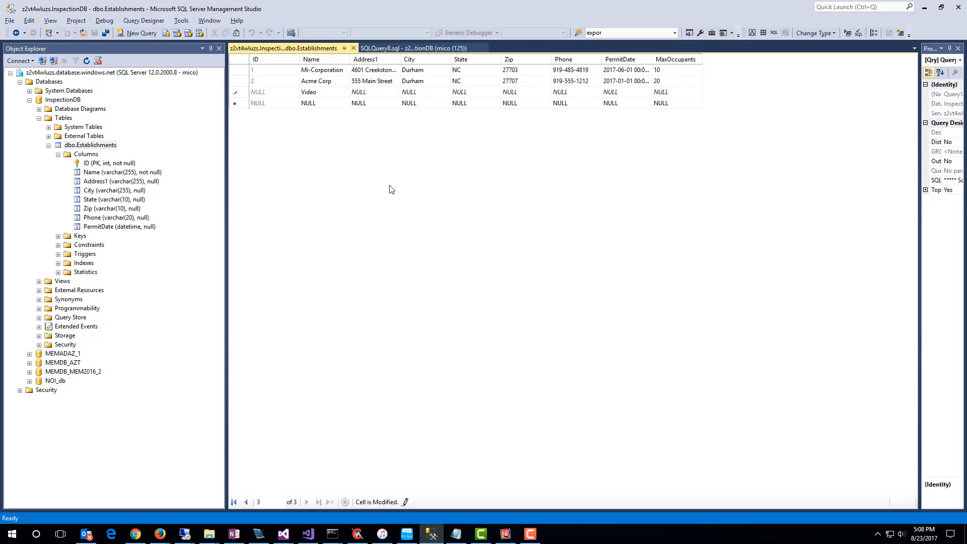
text( Company)
key(Tab)
text(123 Elm Street)
key(Tab)
text(Raleigh)
key(Tab)
text(NC)
key(Tab)
text(2)
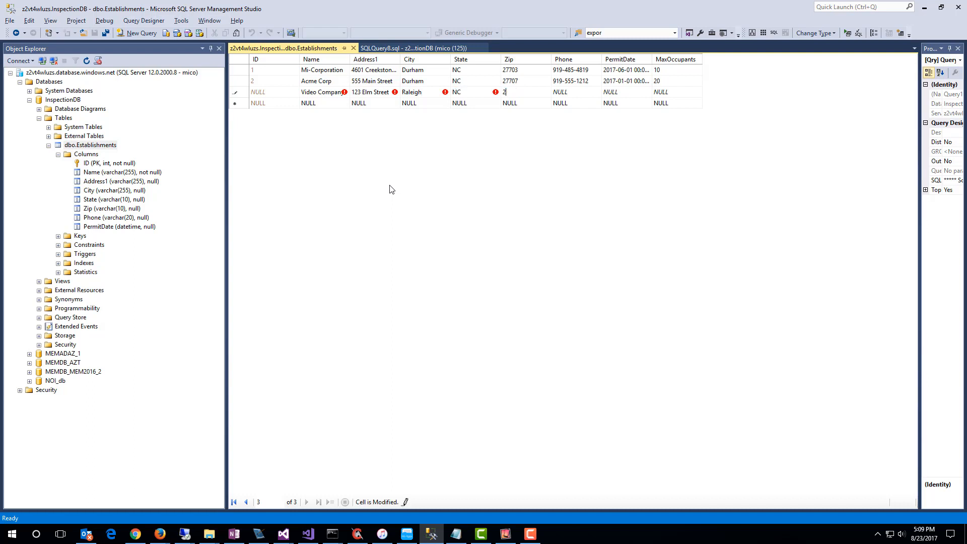
text(7603)
Complete the Video Company row with a phone number, permit date 03/15/2017 and 30 maximum occupants, and commit it
key(Tab)
text(919-555-1212)
key(Tab)
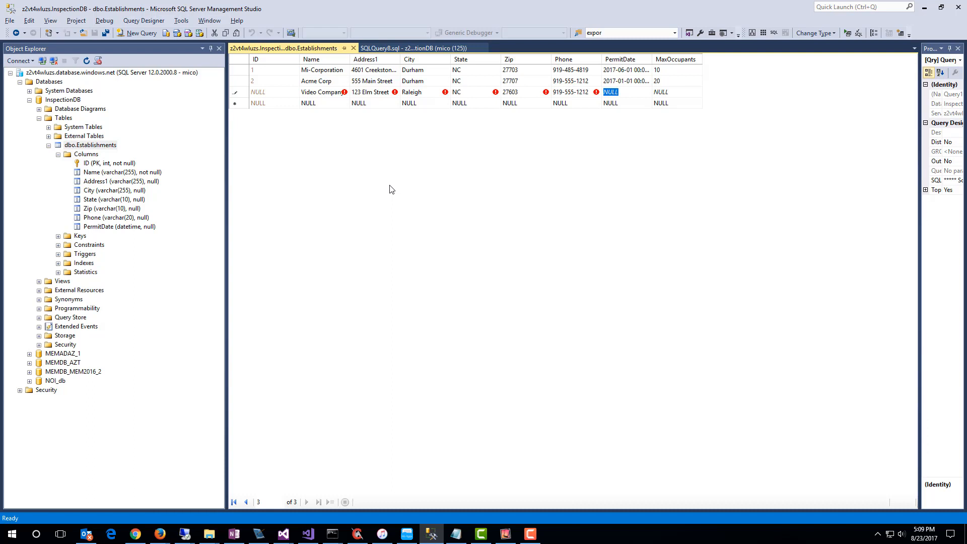
text(03/15/2017)
key(Tab)
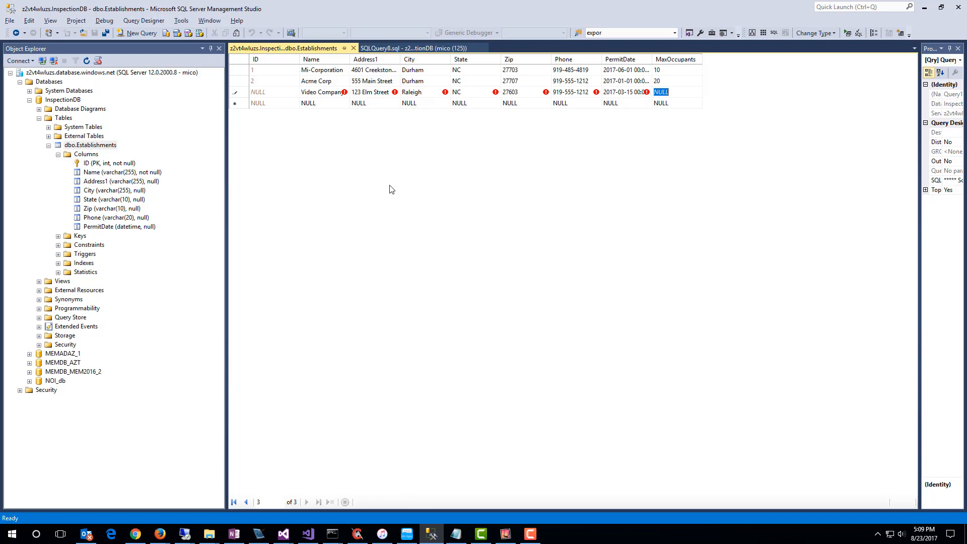
text(30)
key(Return)
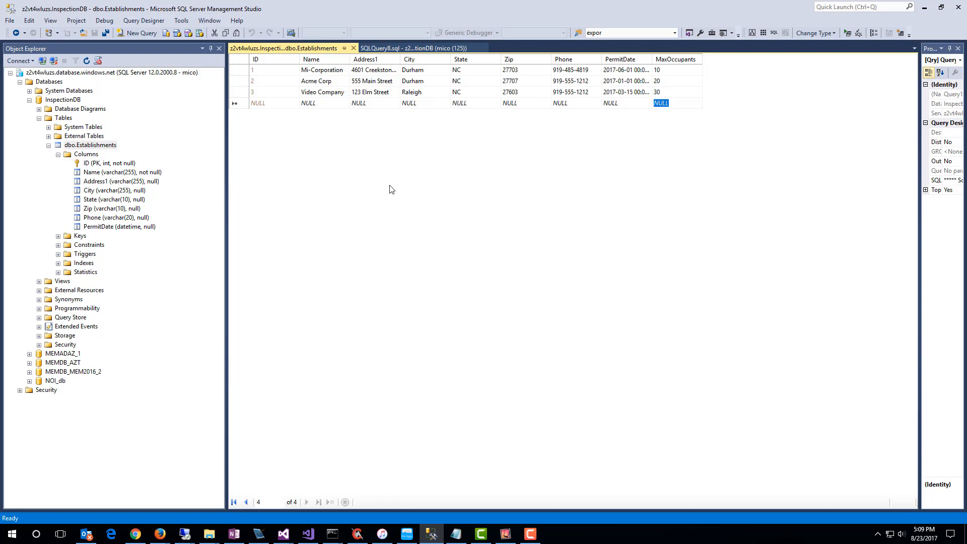
Check the InspectionInfo data source's last update in Mi-Enterprise Middleware and view the form on the mirrored iPad
click(136, 534)
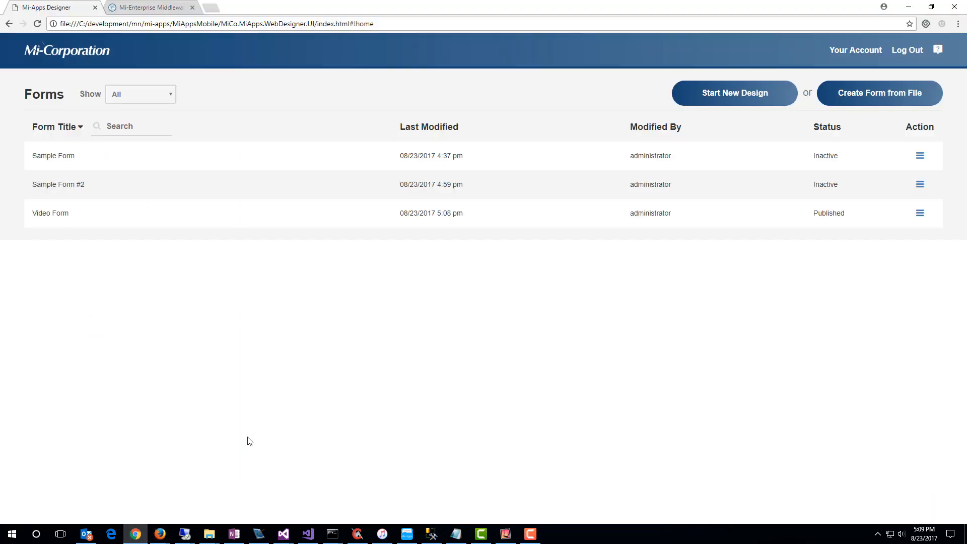
click(160, 8)
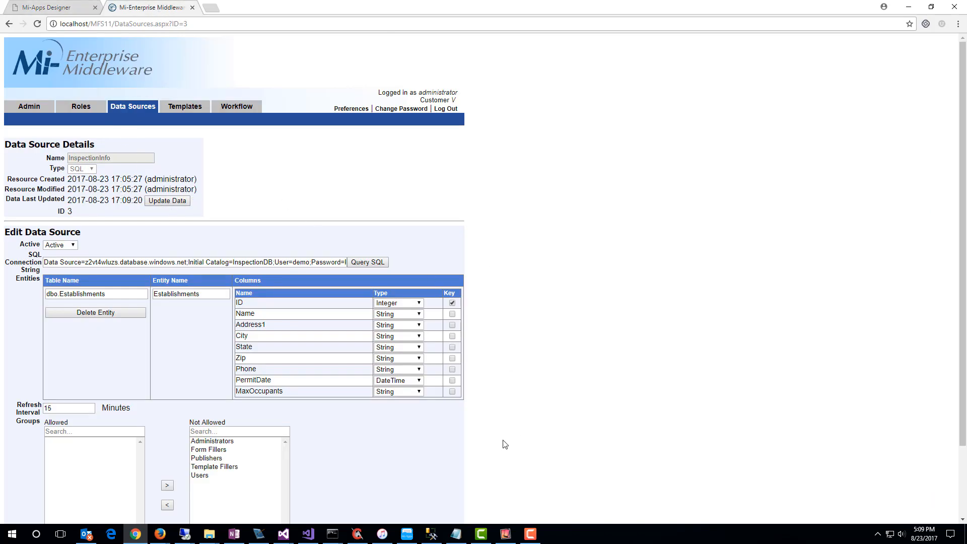
click(504, 533)
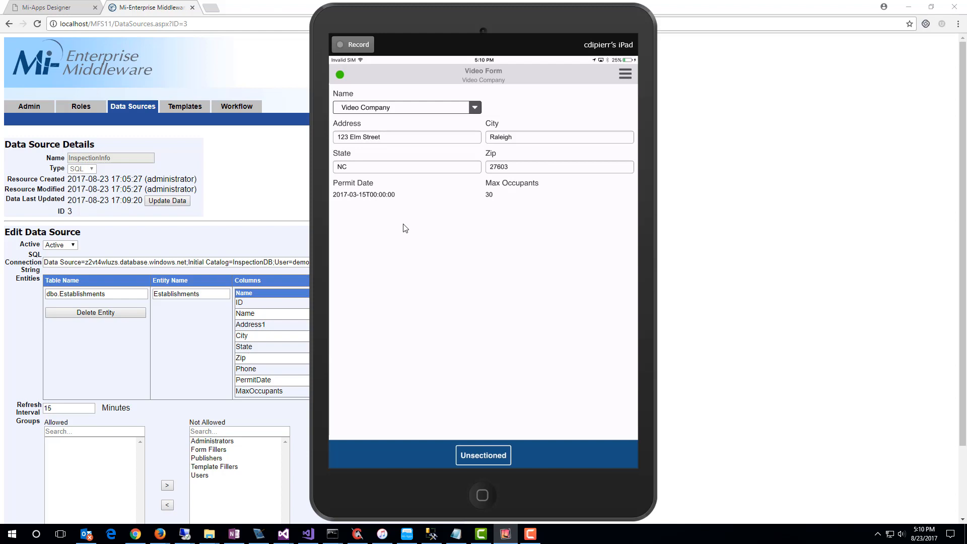
Open Video Form in the Mi-Apps desktop app and test its Name list with Acme Corp and Video Company
click(409, 535)
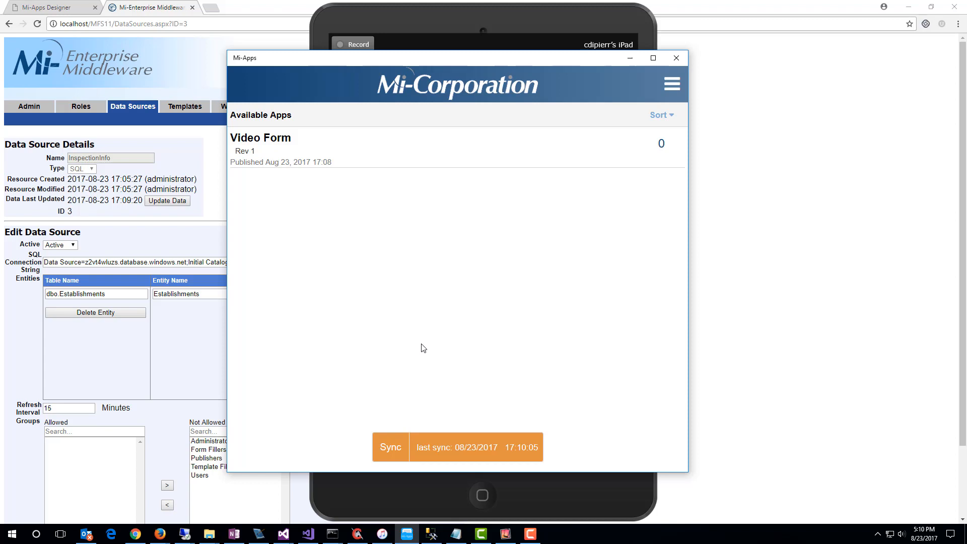
click(268, 149)
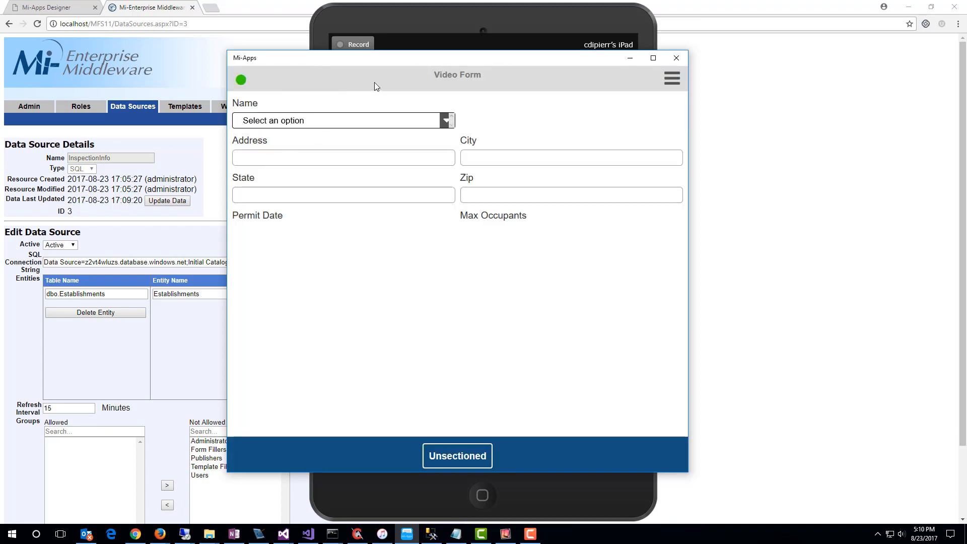
click(371, 121)
click(363, 265)
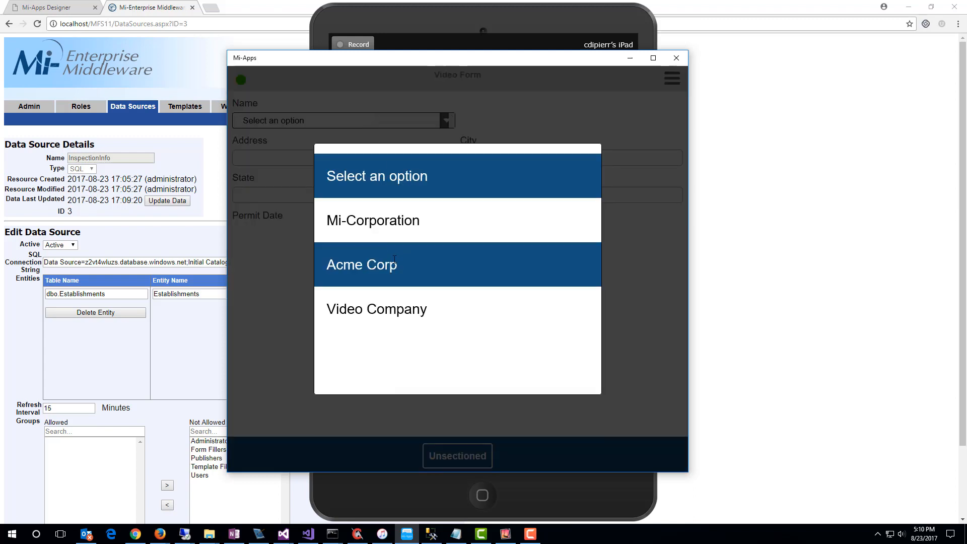
click(365, 123)
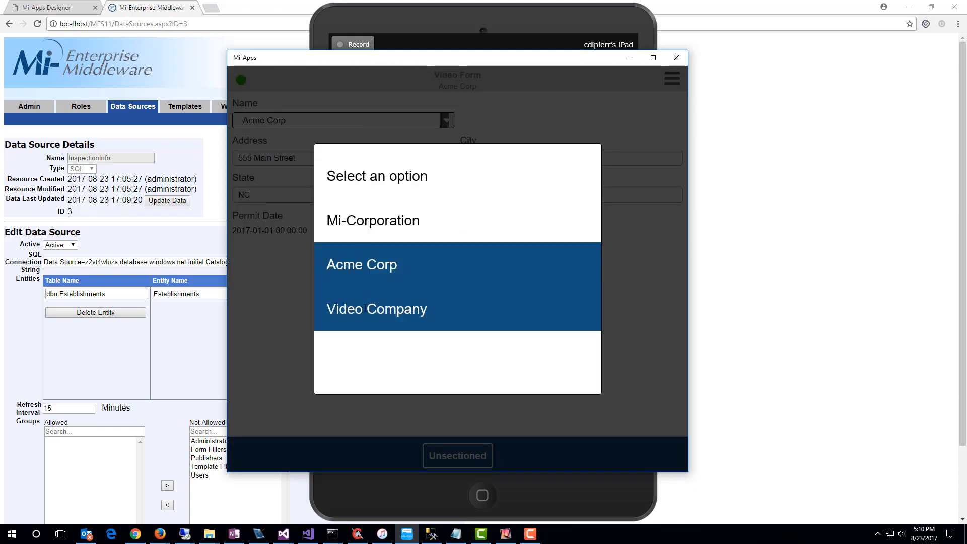
click(370, 311)
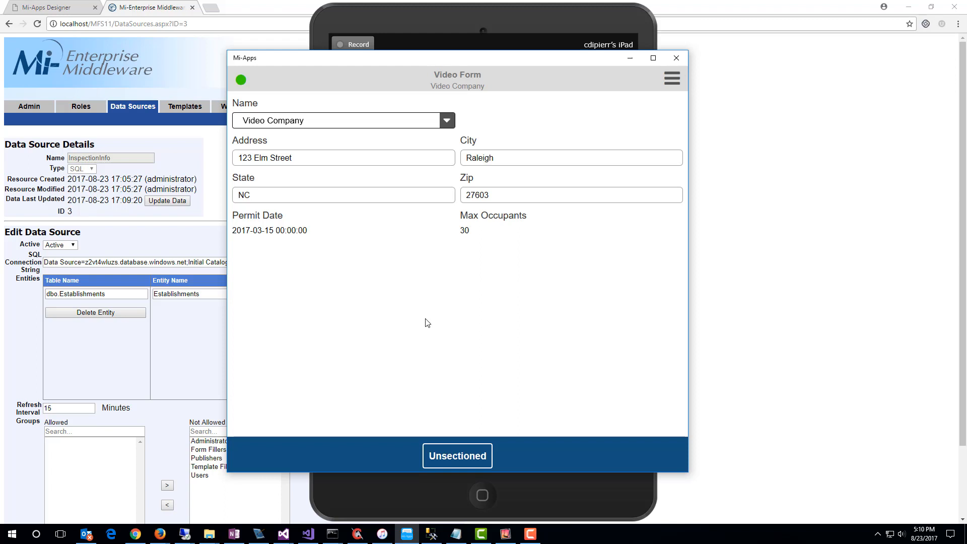